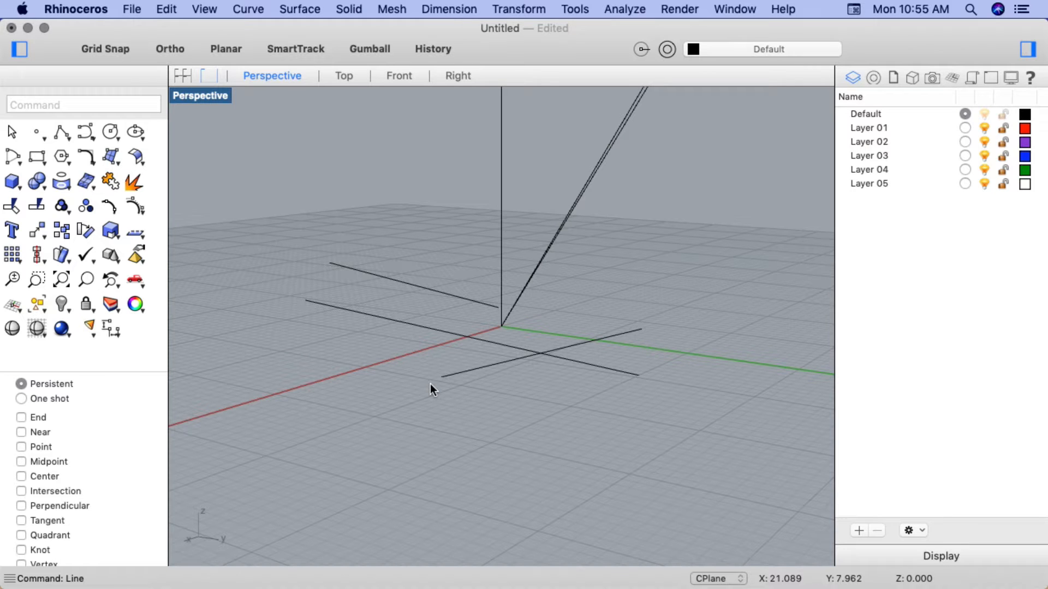
scroll(430, 384, down, 10)
scroll(430, 384, right, 10)
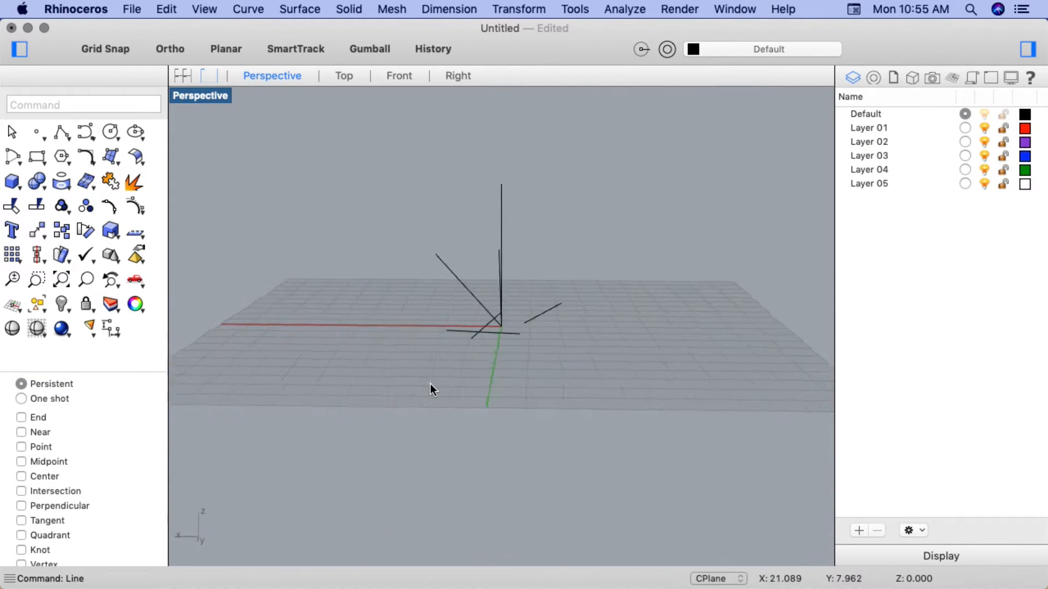
scroll(430, 384, right, 2)
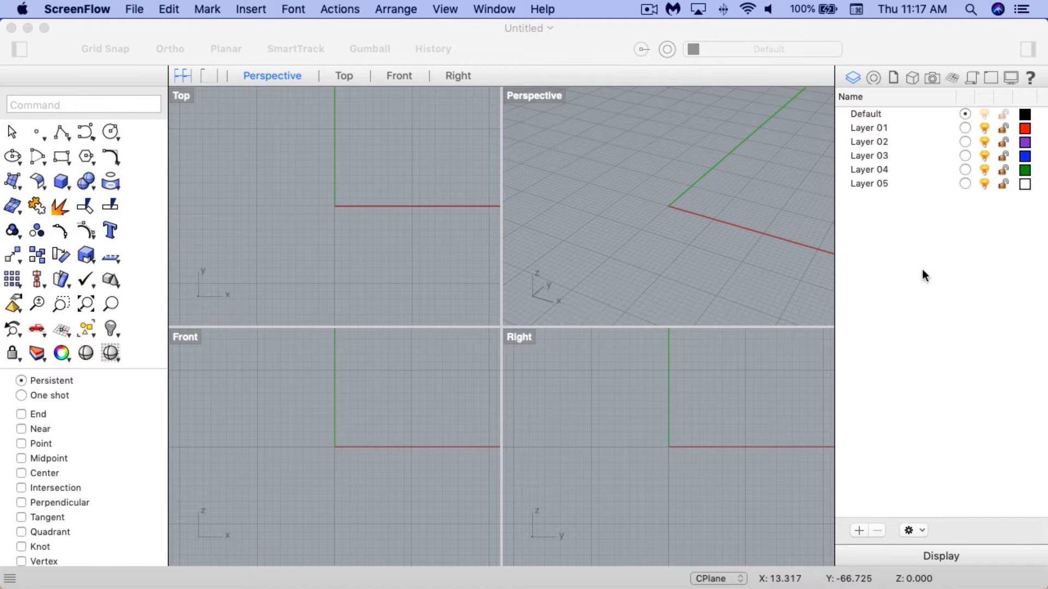
Maximize the Top view and draw a line from about -10.2,12.2, sloping gently down to the right across the Y axis
click(354, 76)
click(354, 76)
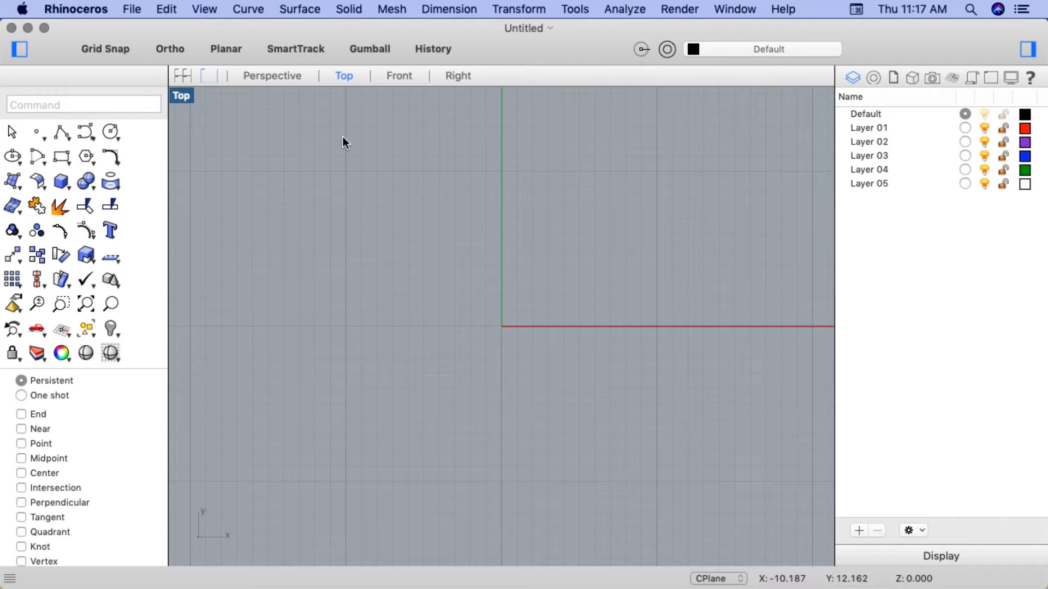
text(Line)
key(Return)
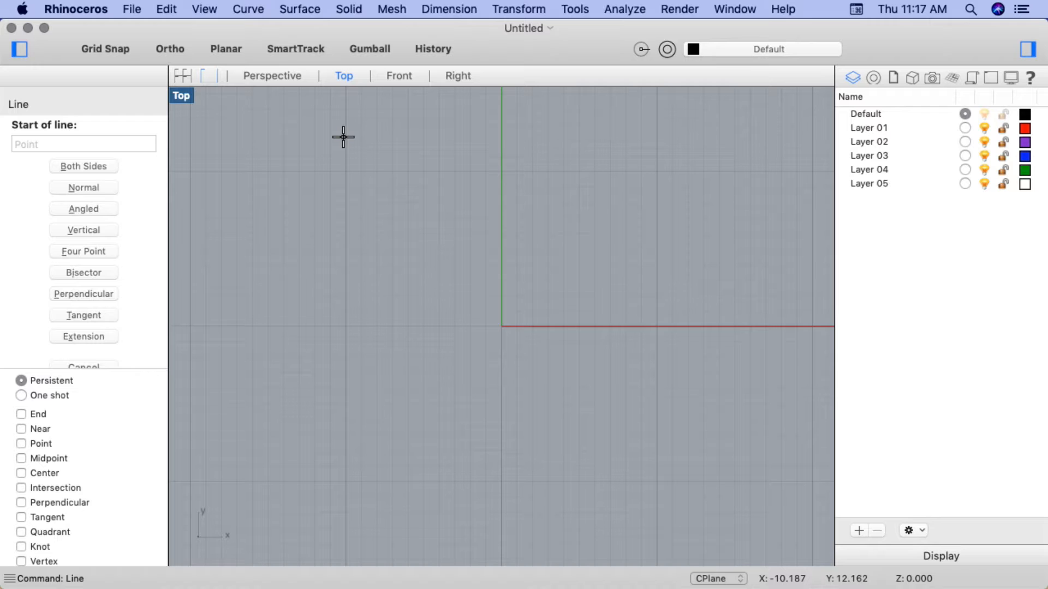
click(344, 137)
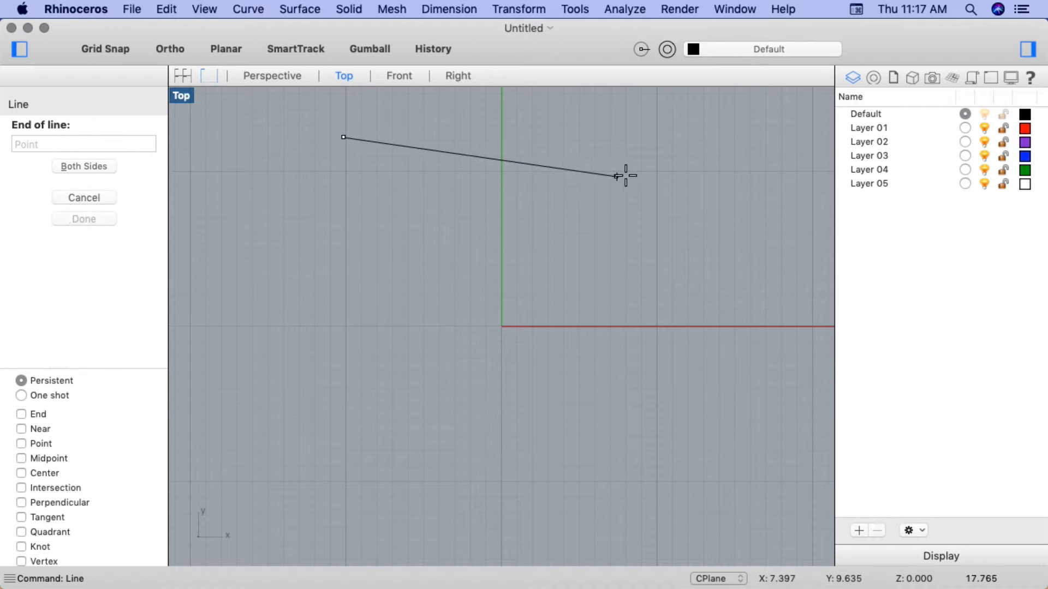
click(643, 177)
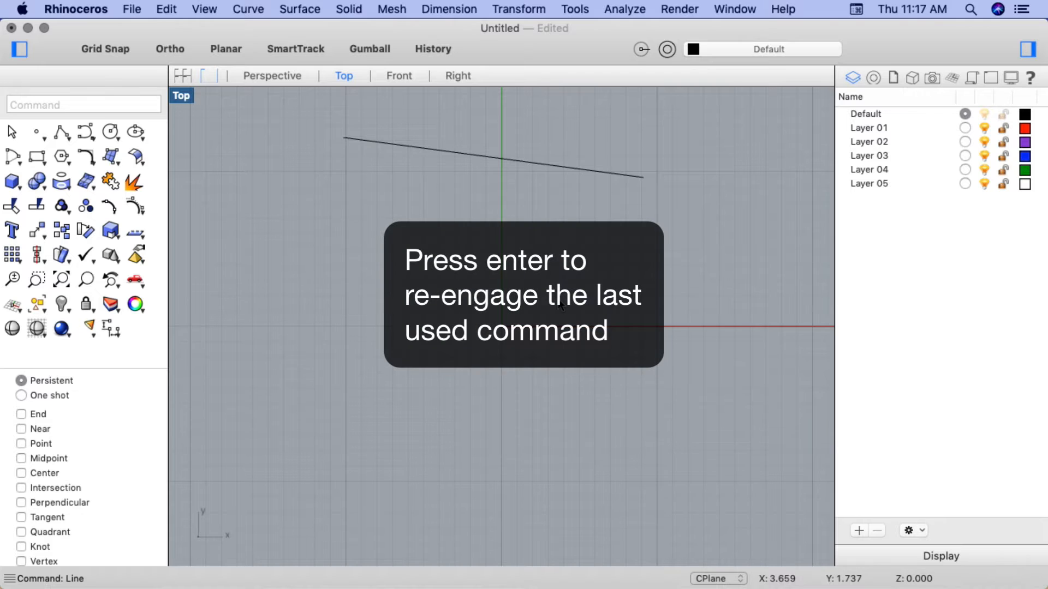
Draw a second line from about 3.7,1.7, sloping down to the left across the Y axis just above the origin
key(Return)
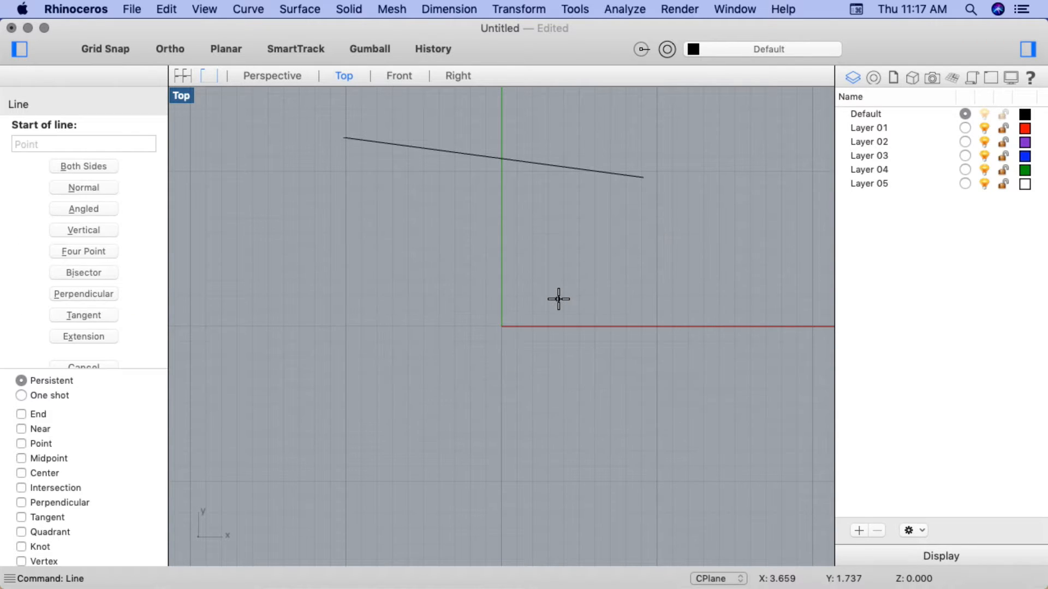
click(559, 299)
click(342, 374)
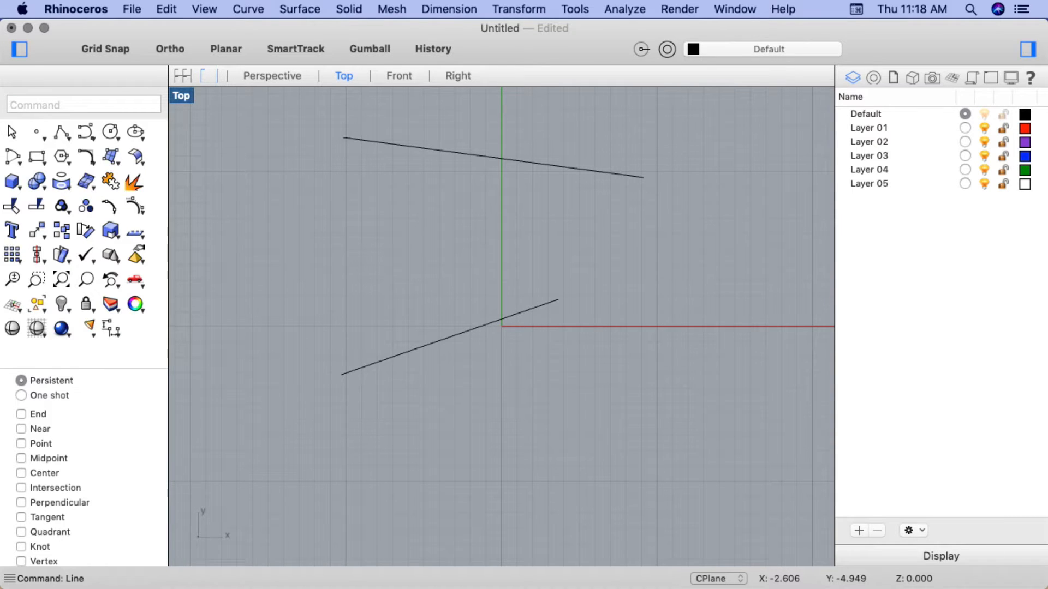
Draw an ortho-constrained horizontal line about 18.7 units long, running right from about -2.6,-4.9
key(Return)
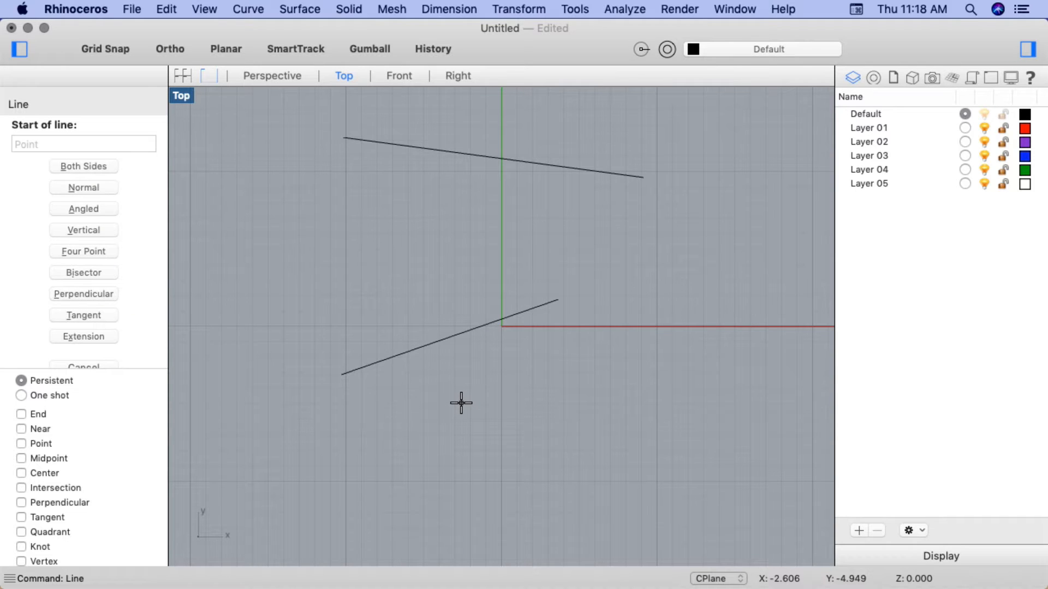
click(461, 403)
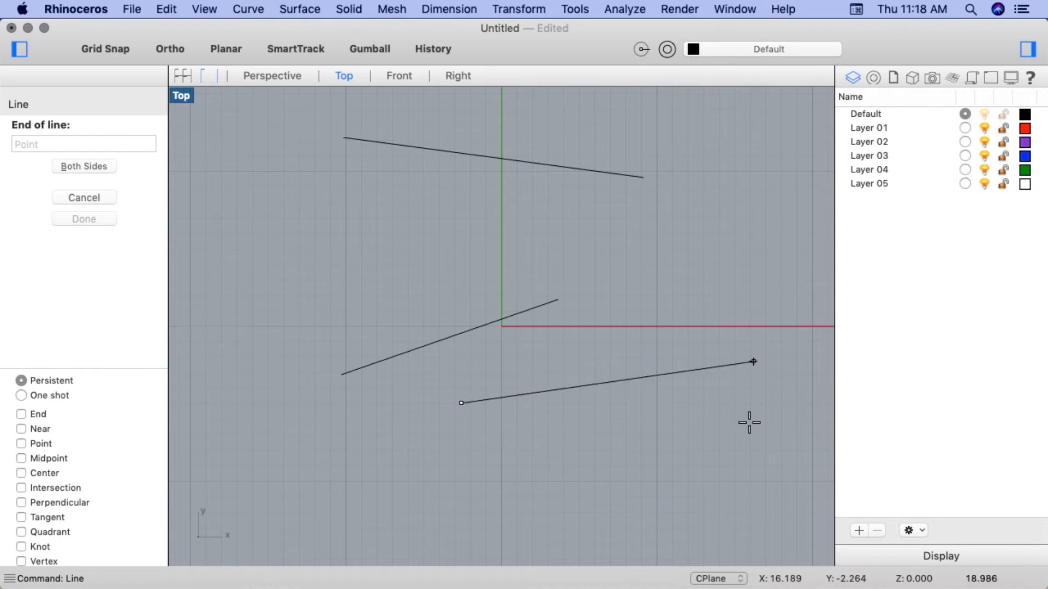
key(F8)
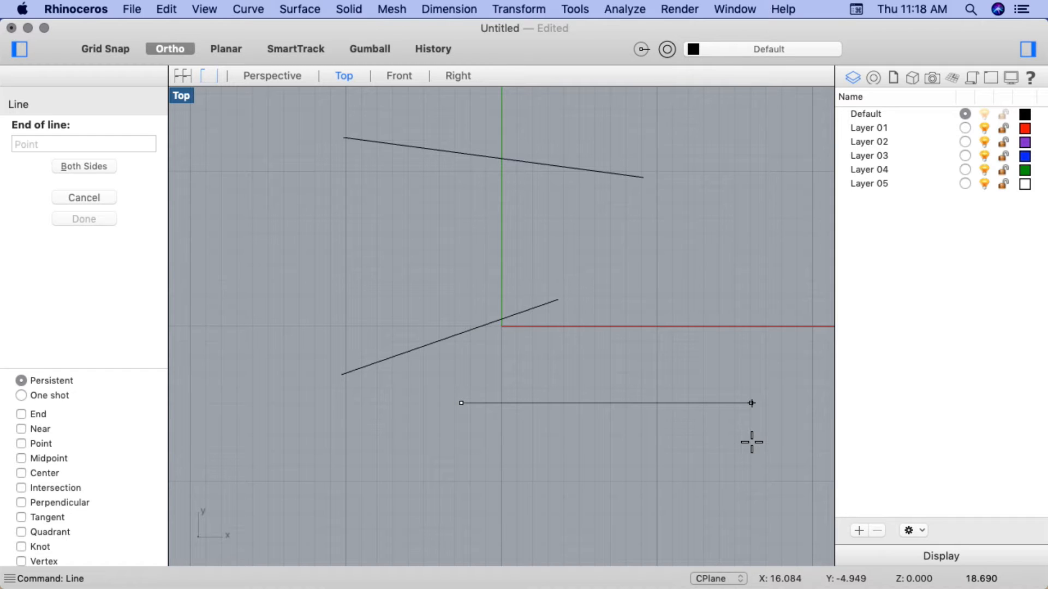
shift+click(751, 442)
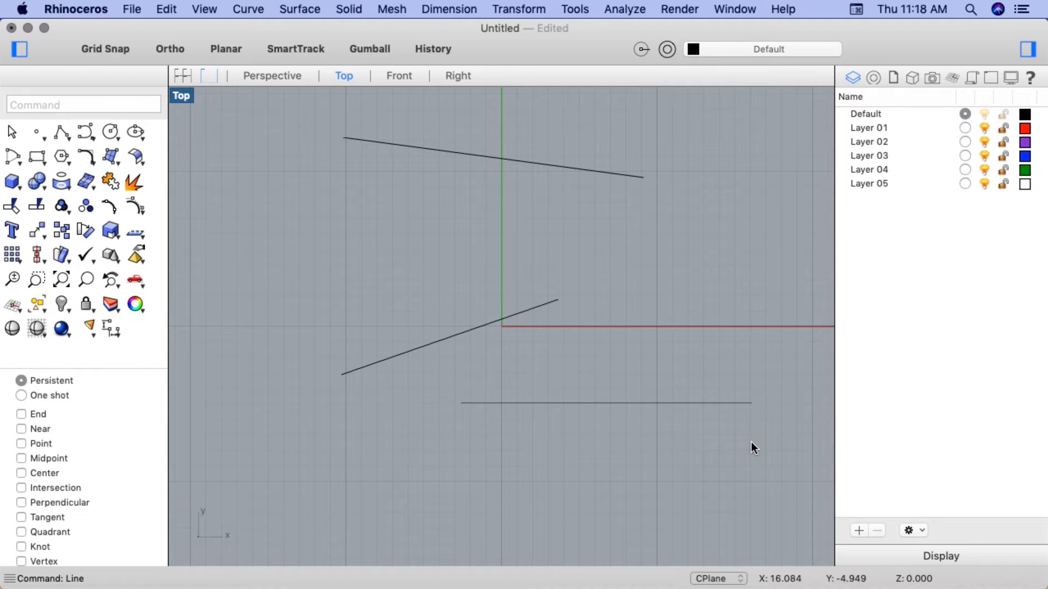
Delete all lines and draw a new line from 0,0 straight up the Y axis, about 10 units long
key(super+a)
key(Delete)
click(248, 9)
click(434, 72)
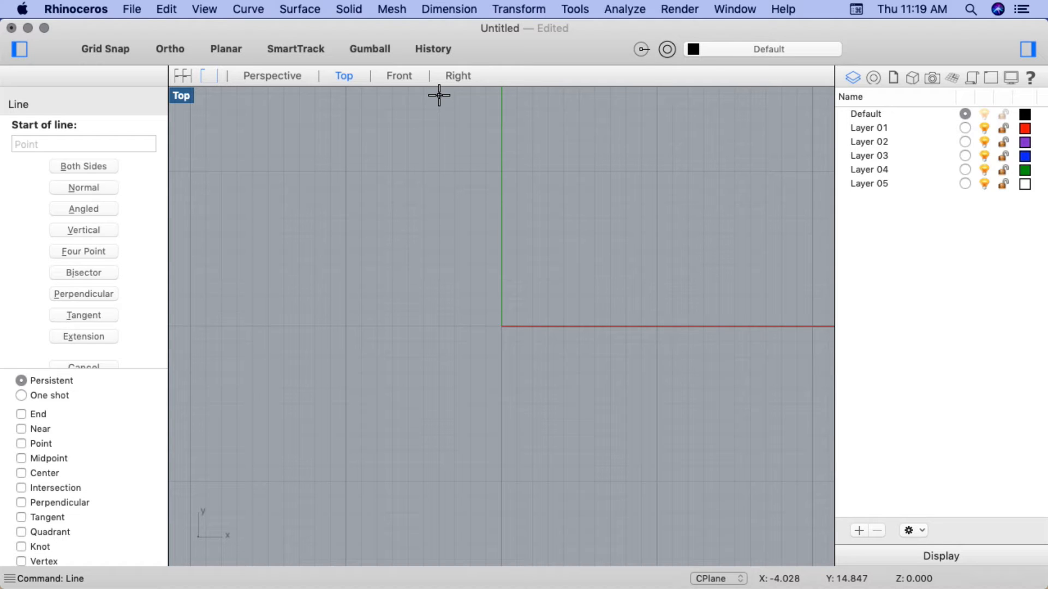
text(0,0)
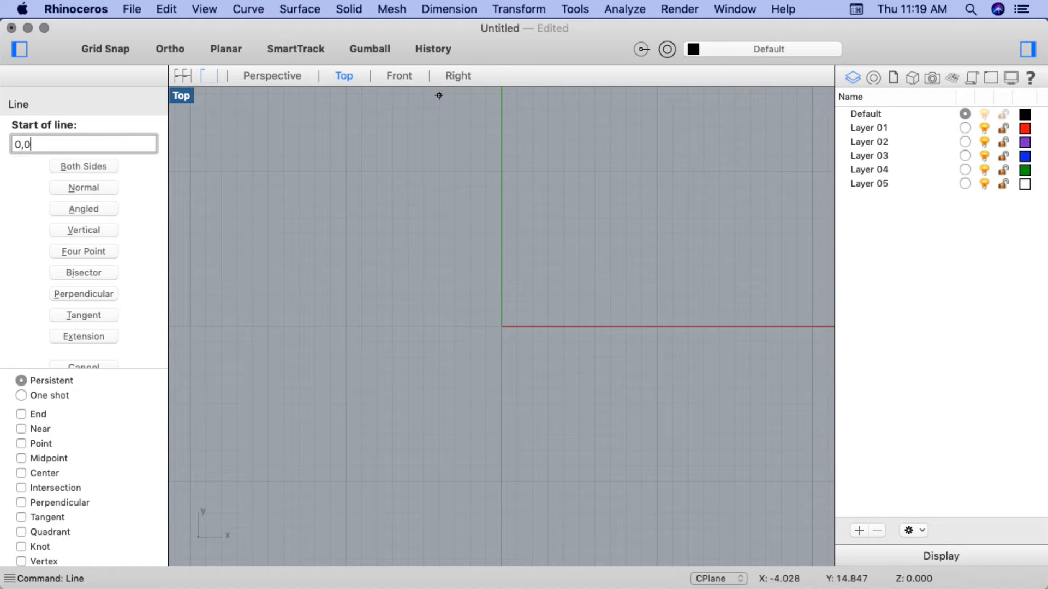
key(Return)
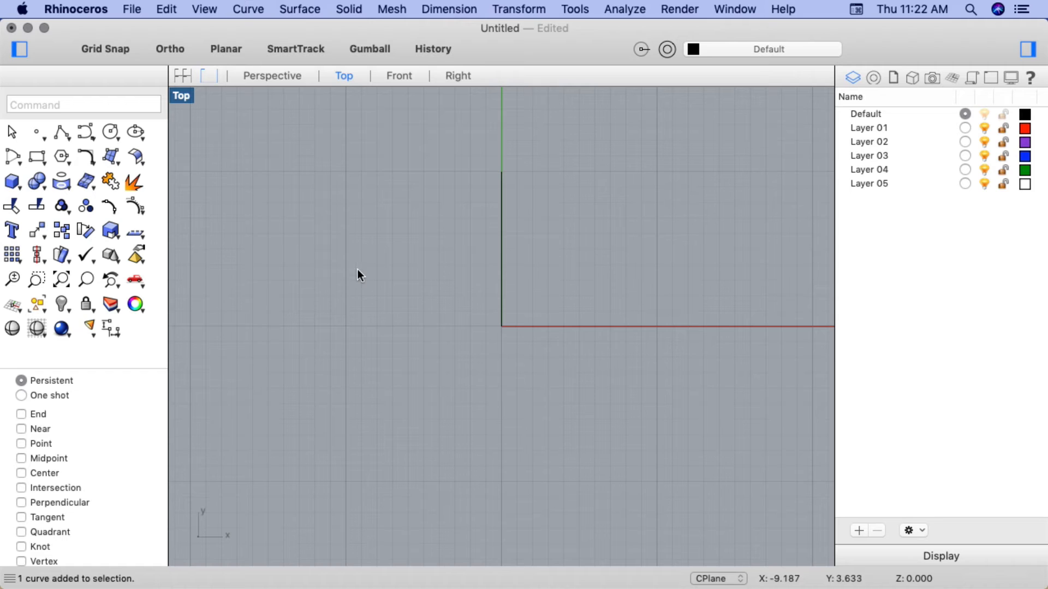
Draw a line by coordinates from -10,-10 to -15,-15
key(Return)
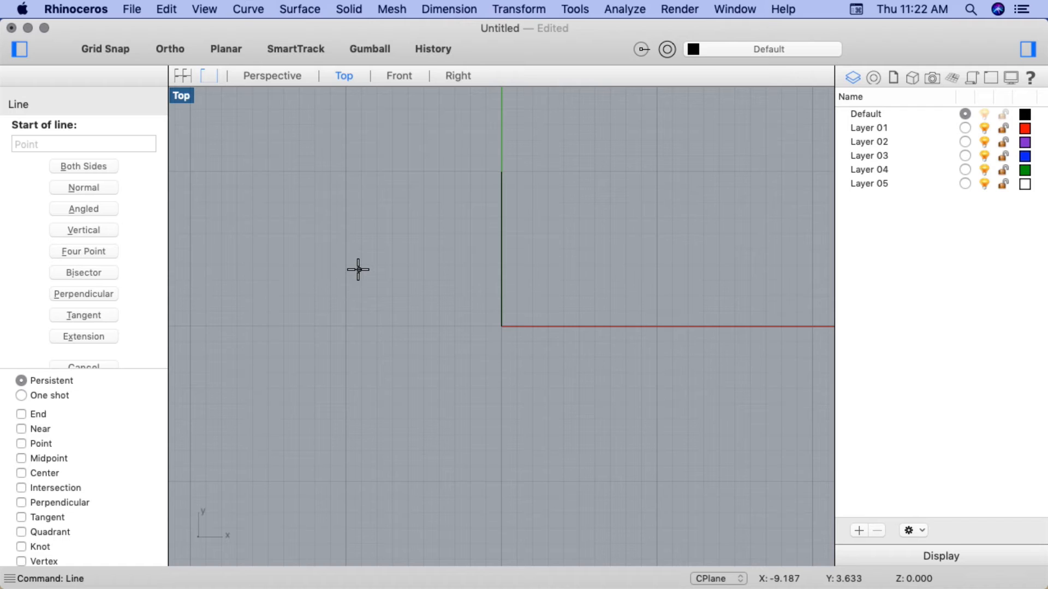
text(-10,-10)
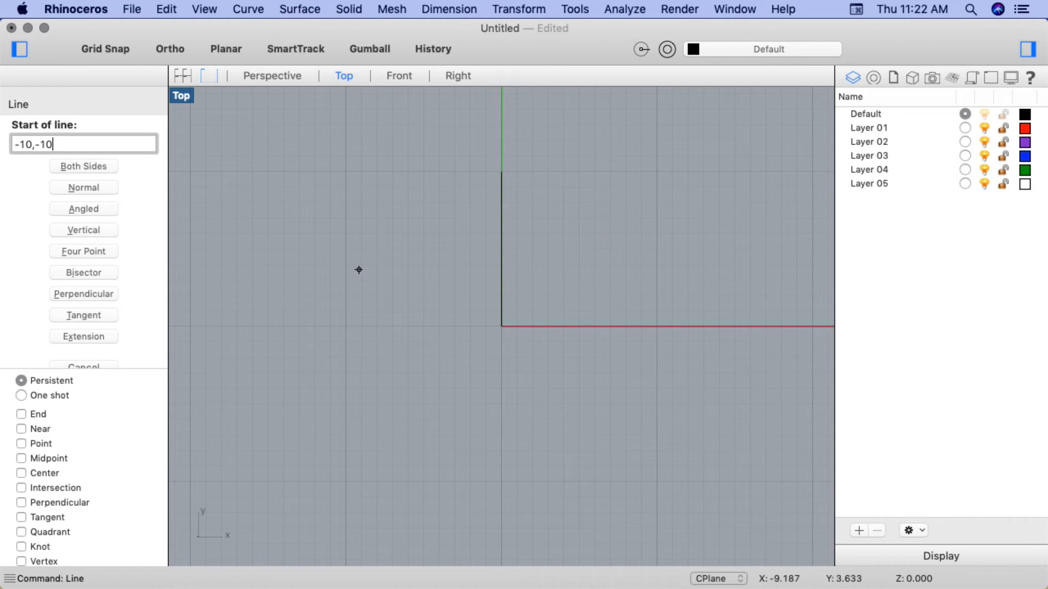
key(Return)
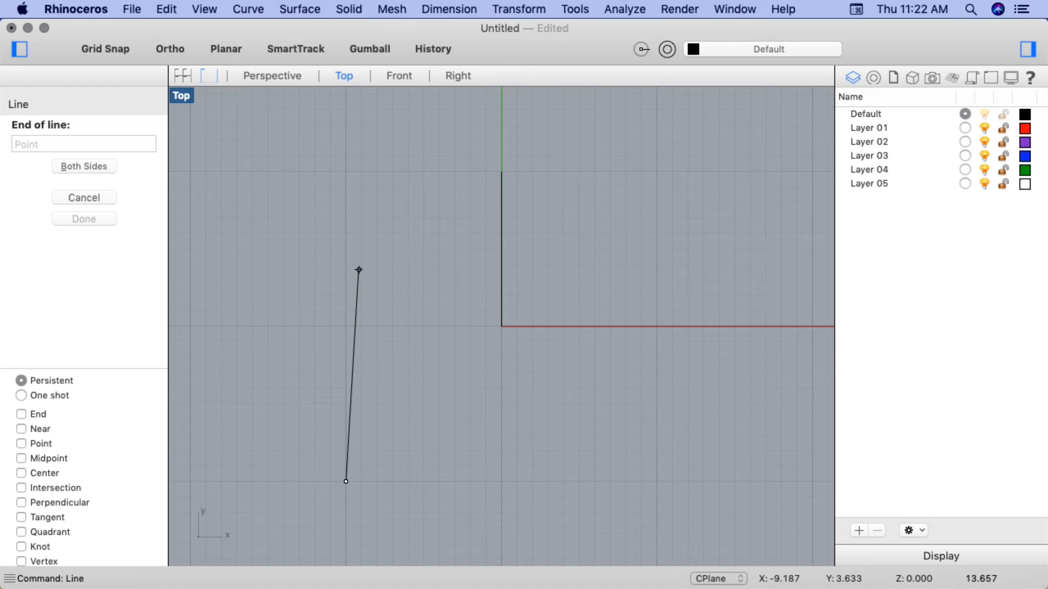
text(-15,-1)
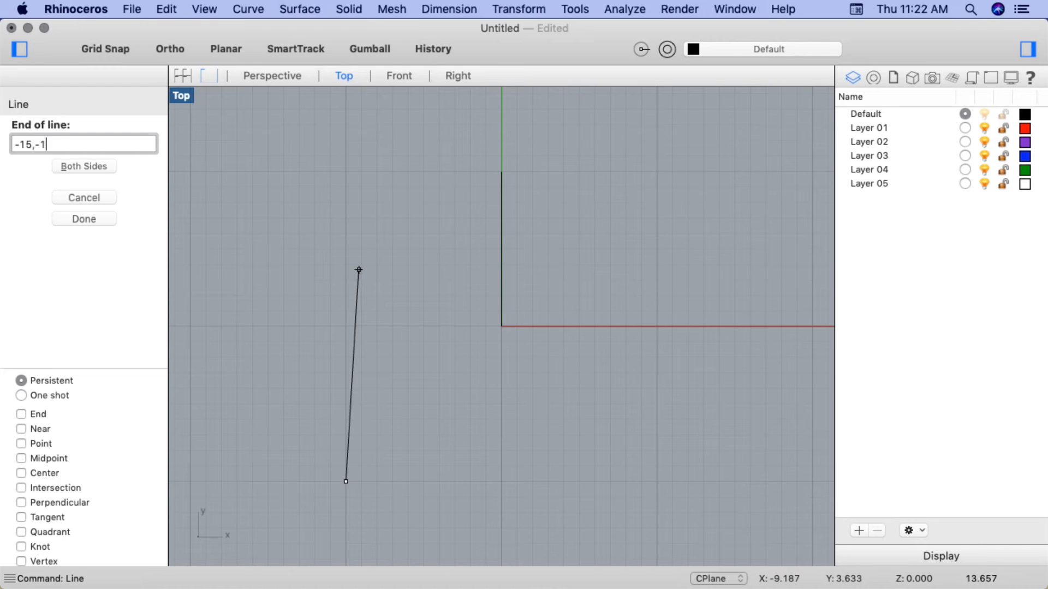
text(5)
key(Return)
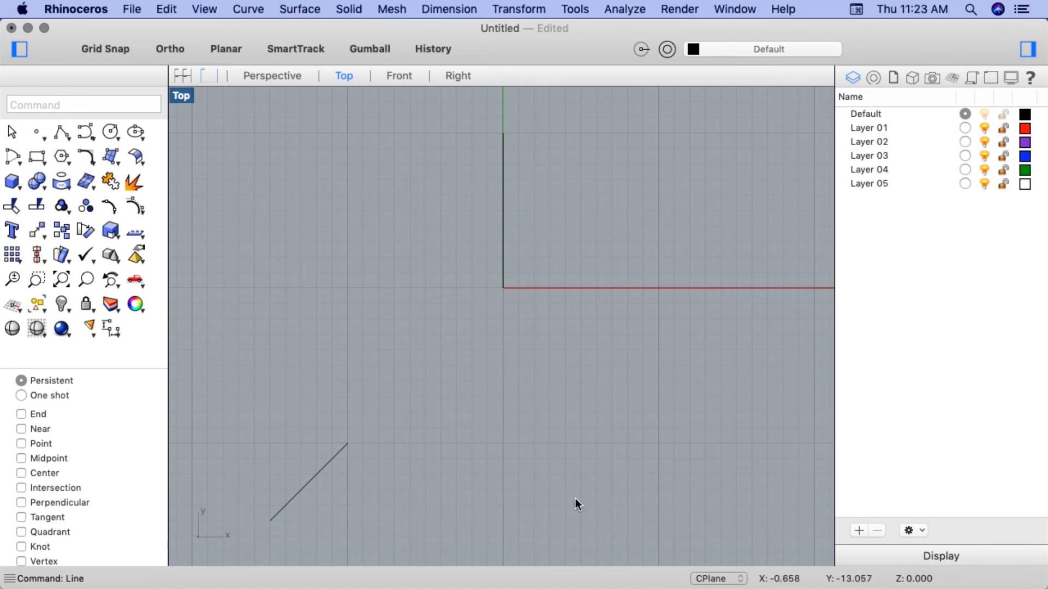
Delete both lines and switch to the Perspective view
drag(296, 277, 295, 273)
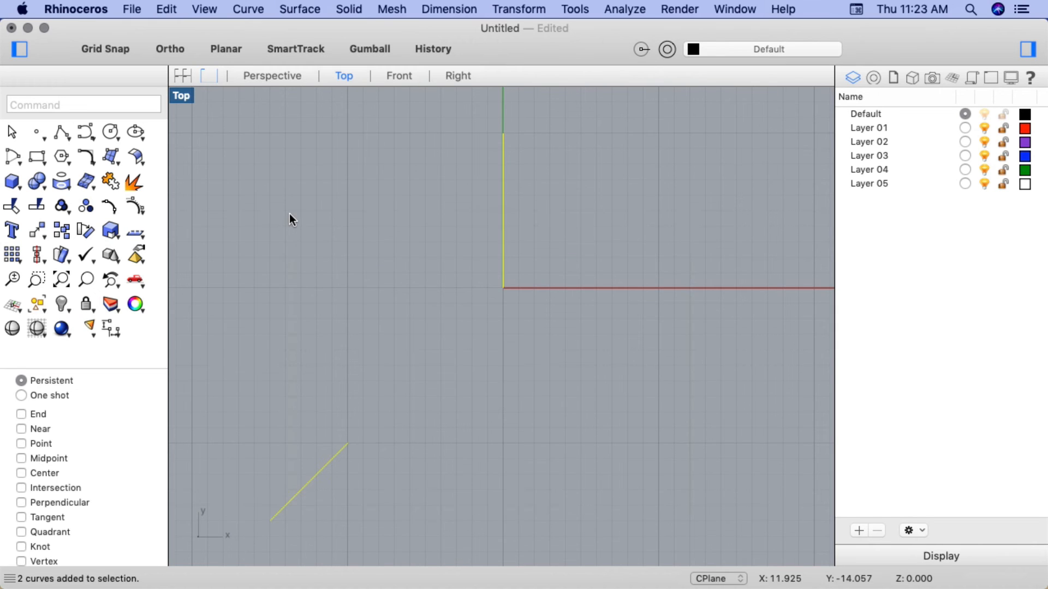
key(Delete)
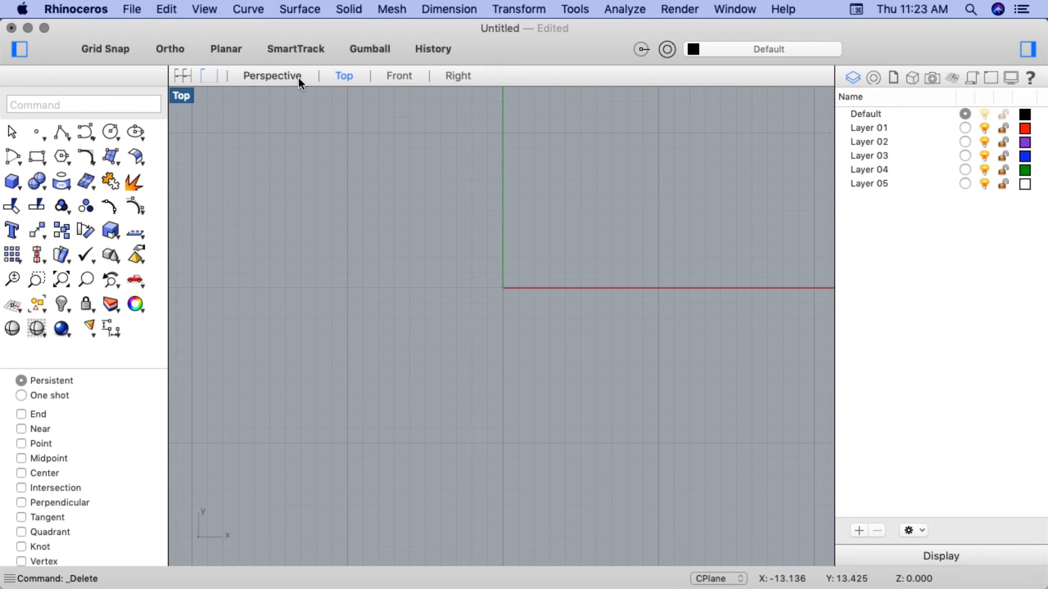
click(299, 77)
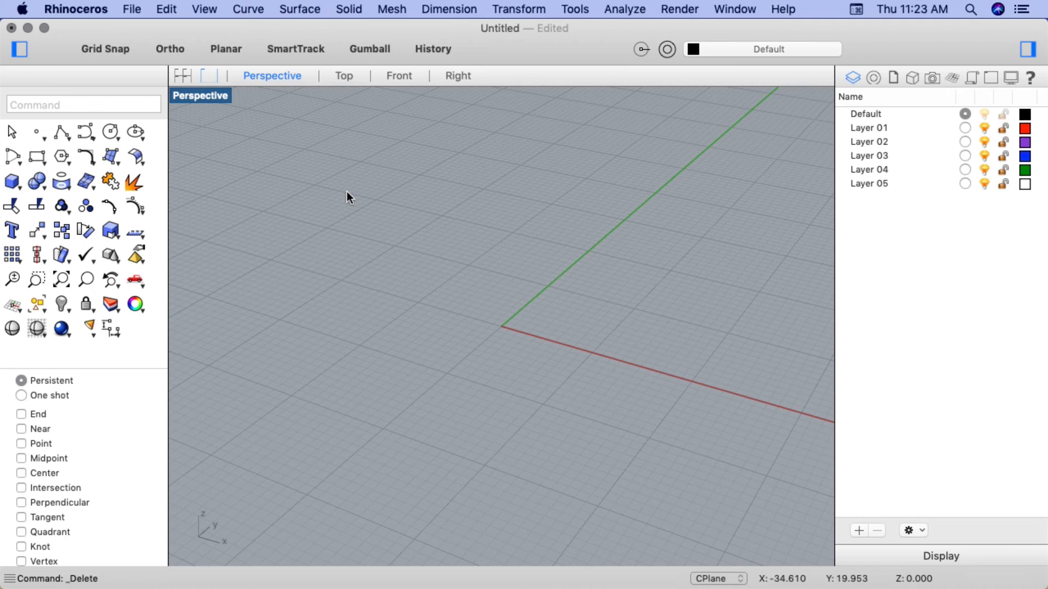
Draw a vertical line by coordinates from the origin (0) straight up the Z axis
text(line)
key(Return)
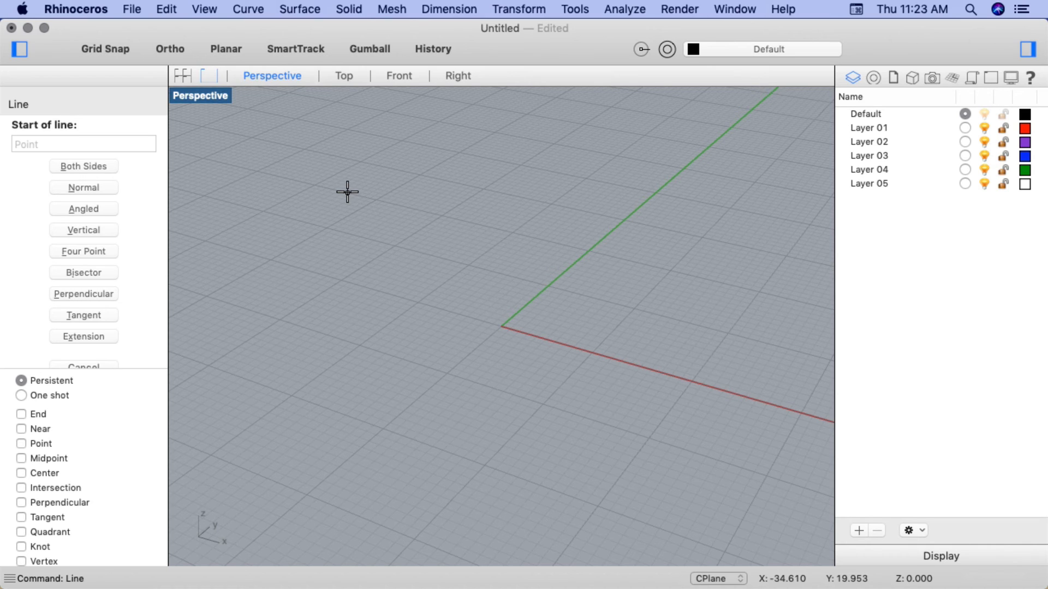
text(0)
key(Return)
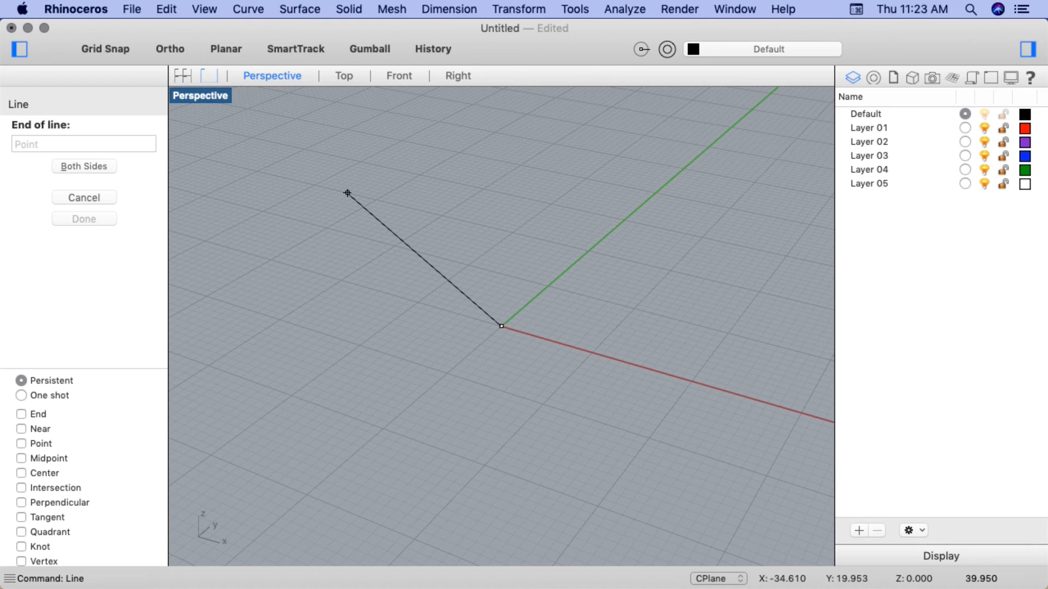
text(0,)
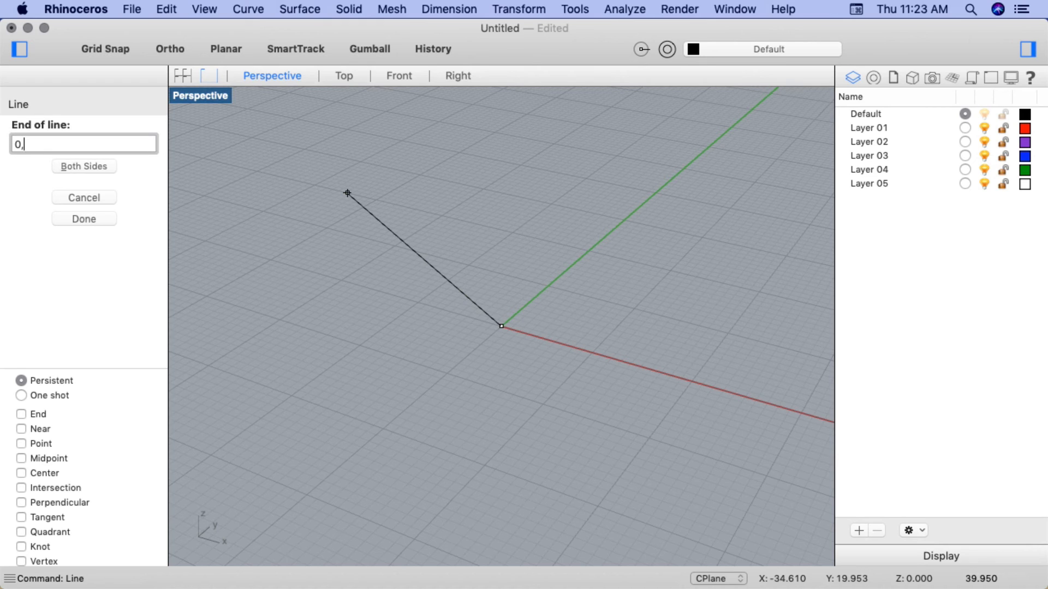
text(0,5)
key(Return)
scroll(420, 220, down, 5)
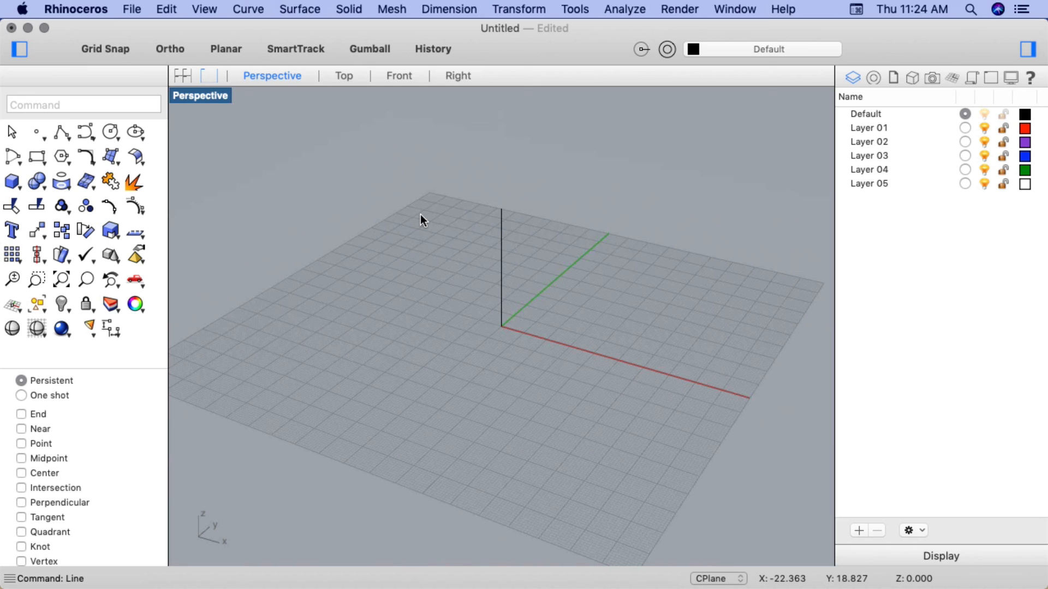